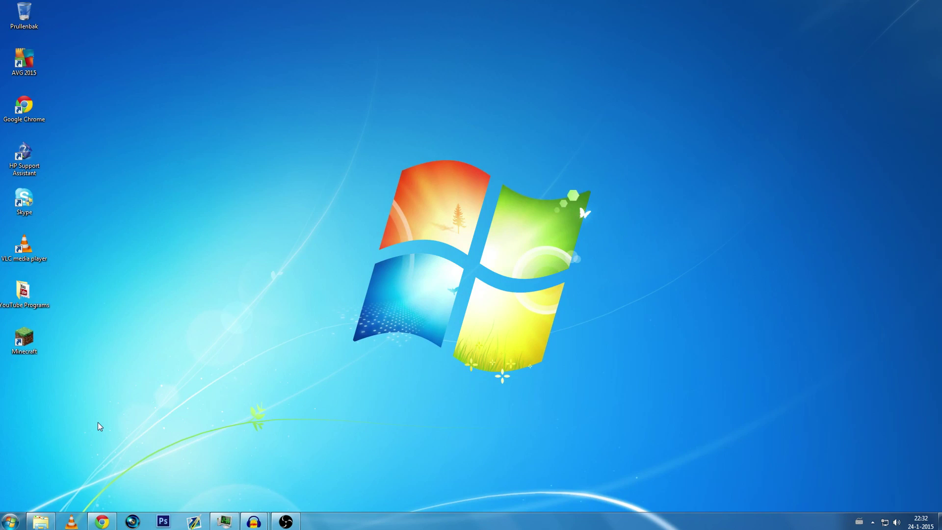
- Load youtube.com in Chrome and view the DNS lookup error details
left_click(102, 521)
left_click(361, 21)
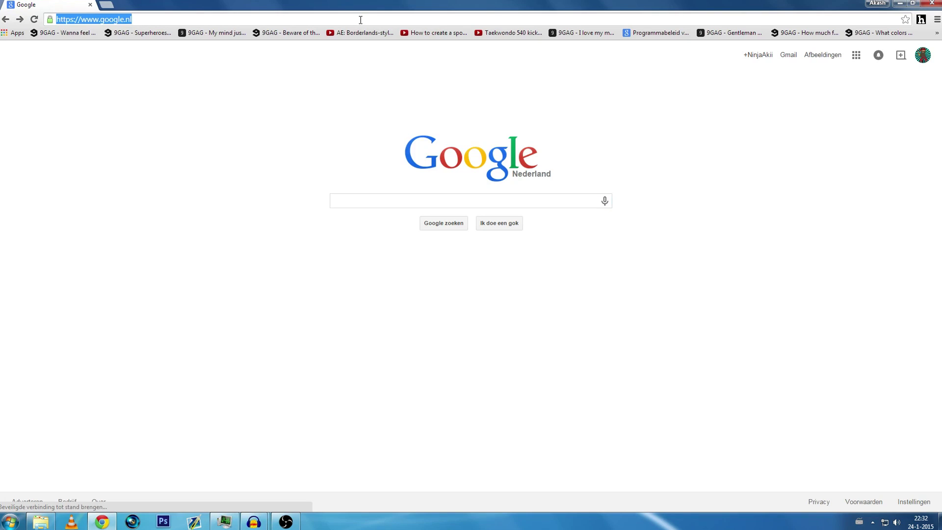
type("youtube.com")
key("Return")
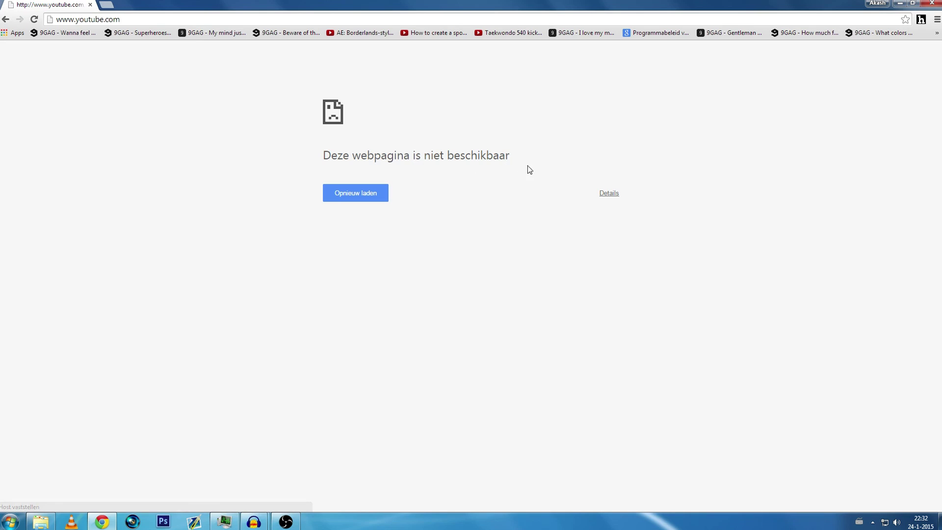
left_click(609, 199)
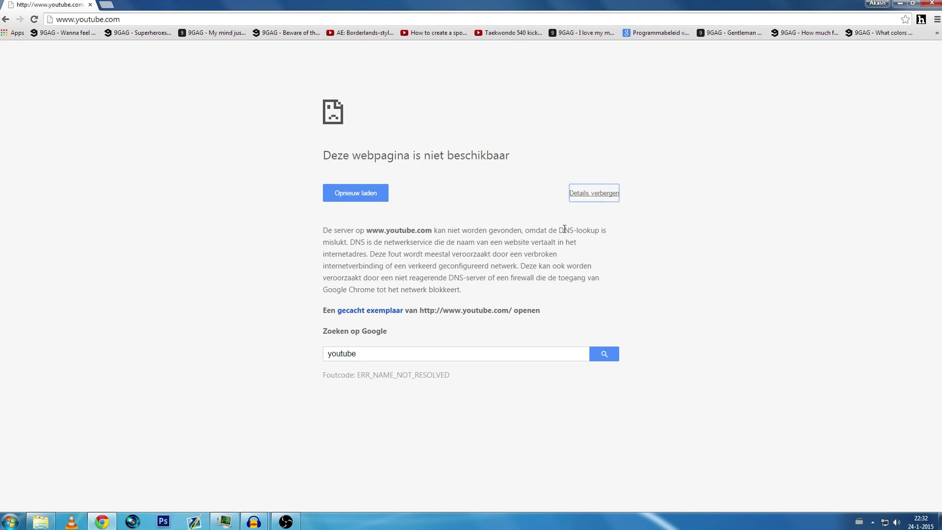
left_click_drag(565, 230, 599, 231)
left_click(594, 120)
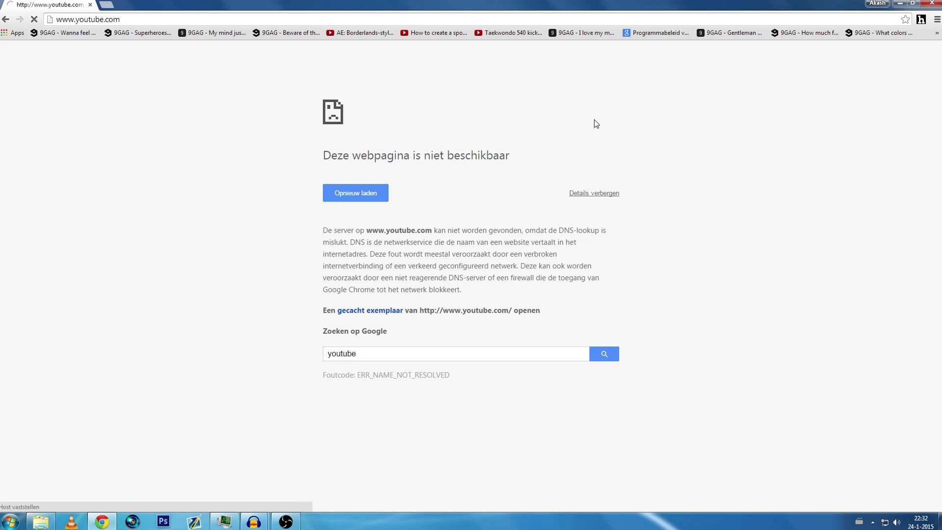
- Load google.nl successfully, check the network status, and show the desktop
left_click(282, 14)
type("goog")
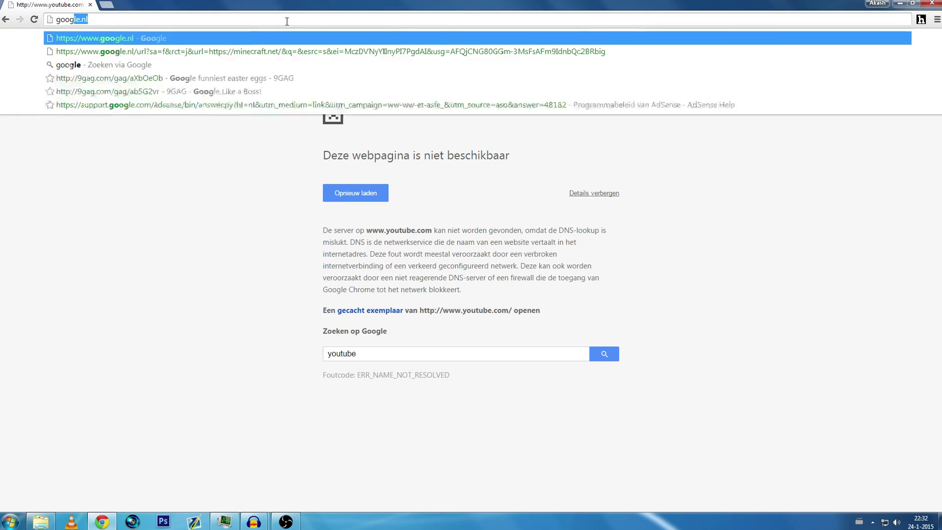
key("Return")
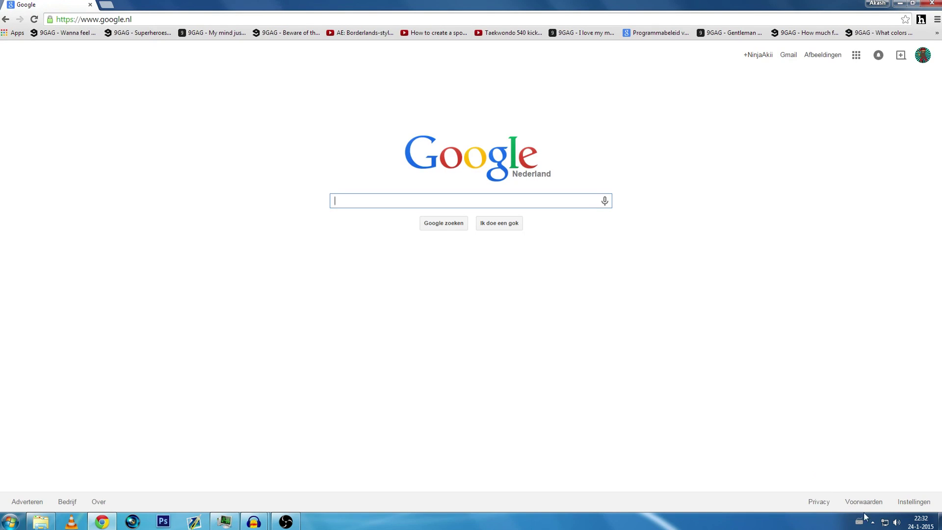
left_click(885, 523)
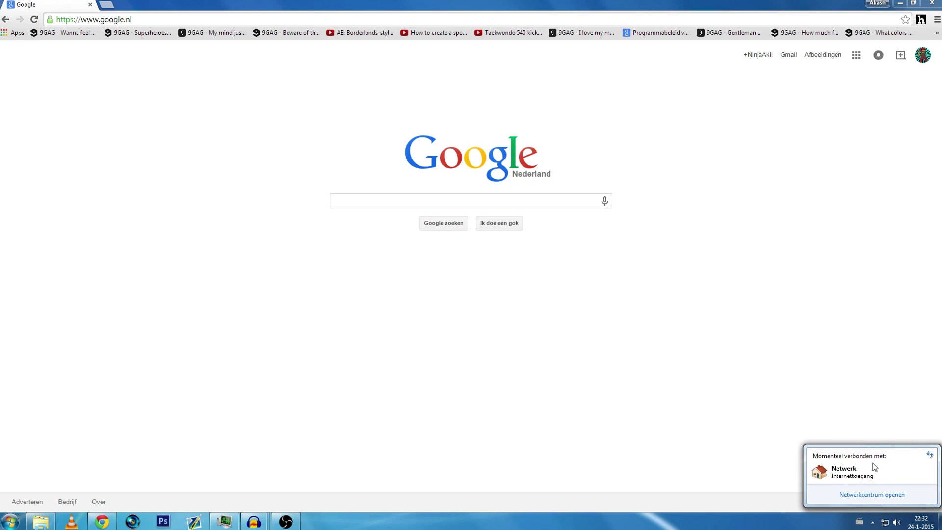
left_click(900, 3)
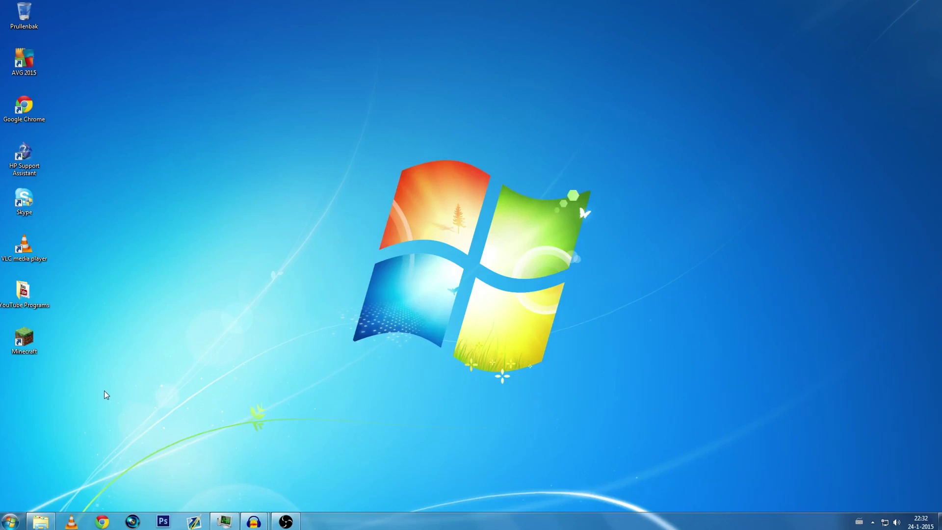
- Open Netwerkcentrum from Configuratiescherm via the Start menu
left_click(10, 521)
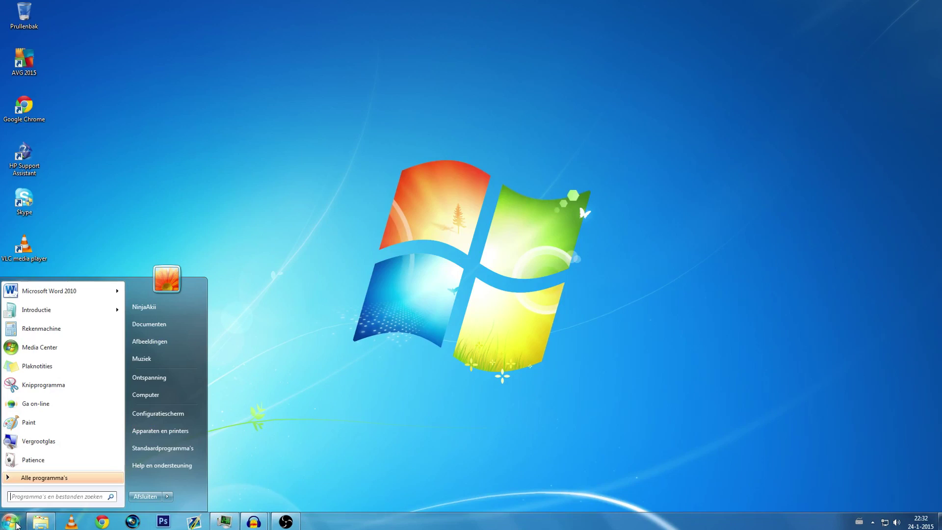
left_click(182, 415)
left_click(359, 225)
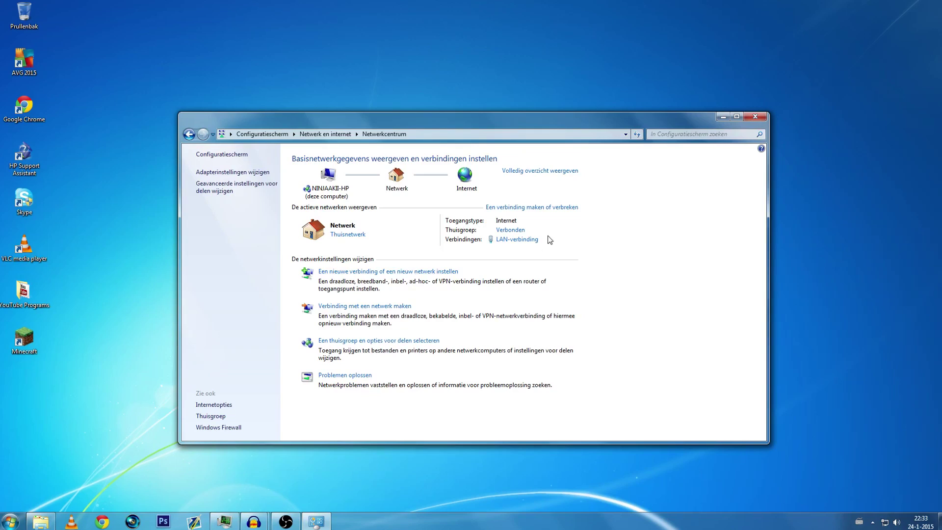
- Select Internet Protocol versie 4 (TCP/IPv4) in the LAN-verbinding properties
left_click(519, 241)
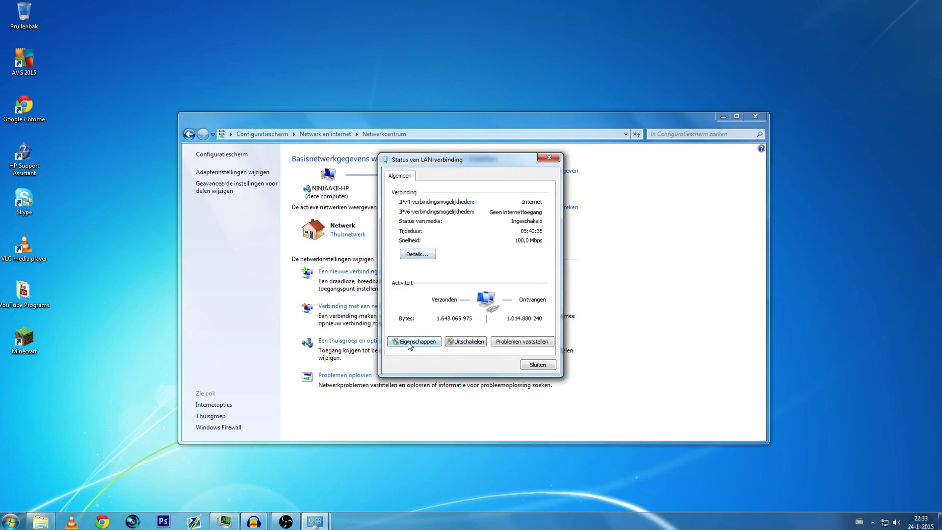
left_click(412, 342)
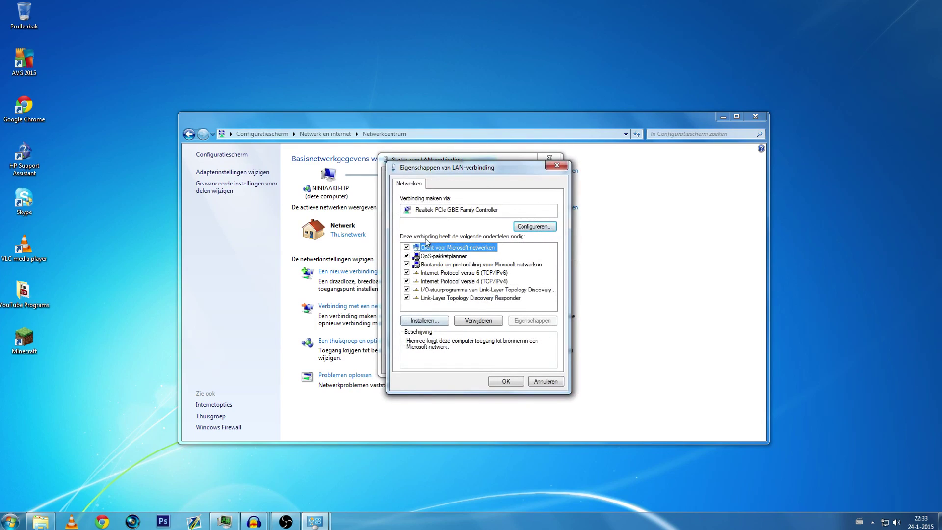
left_click(501, 283)
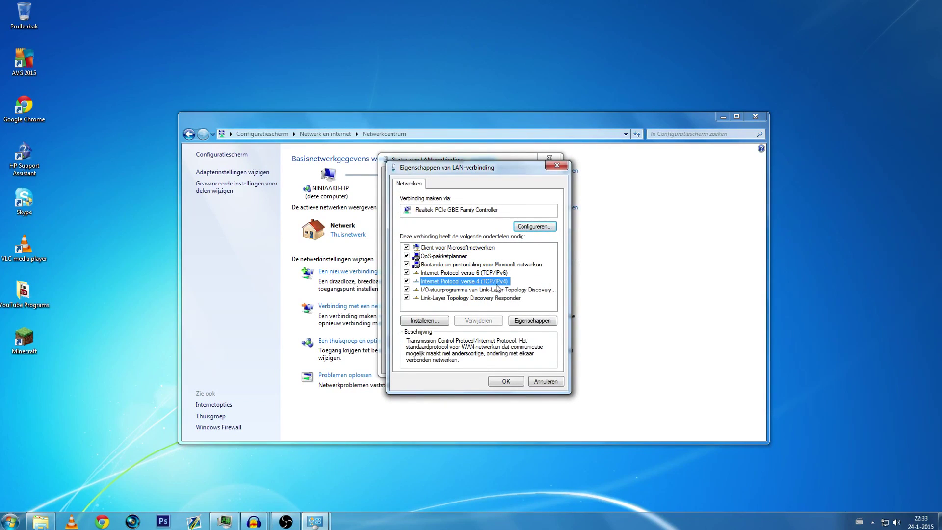
- Save manual DNS servers 8.8.8.8 and 4.2.2.2, then close all network windows
left_click(533, 321)
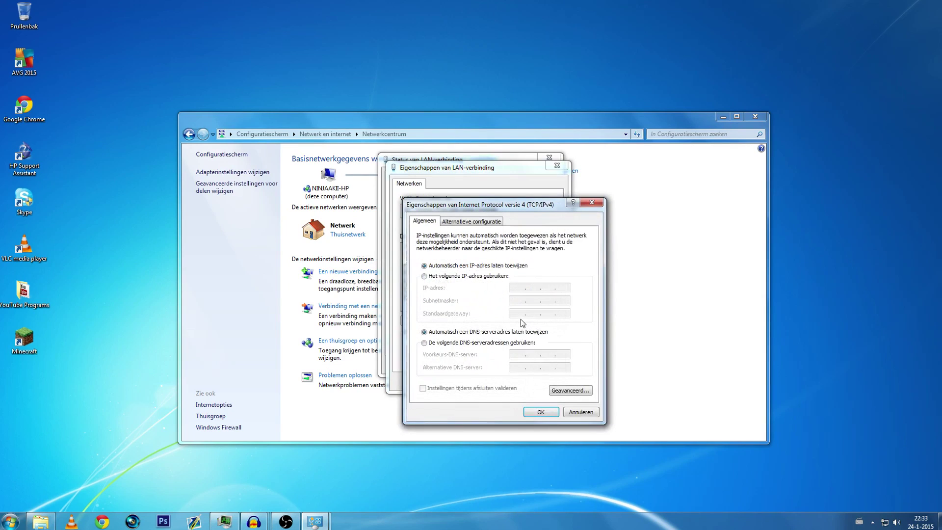
left_click(425, 343)
type("8 . .")
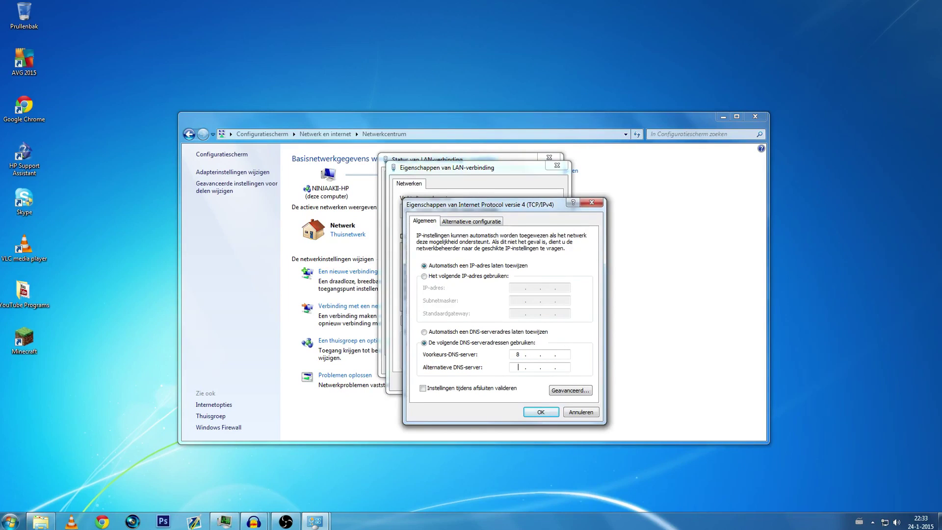
type(".8")
type("4")
type("2")
type("2 . 2")
left_click(542, 411)
left_click(508, 383)
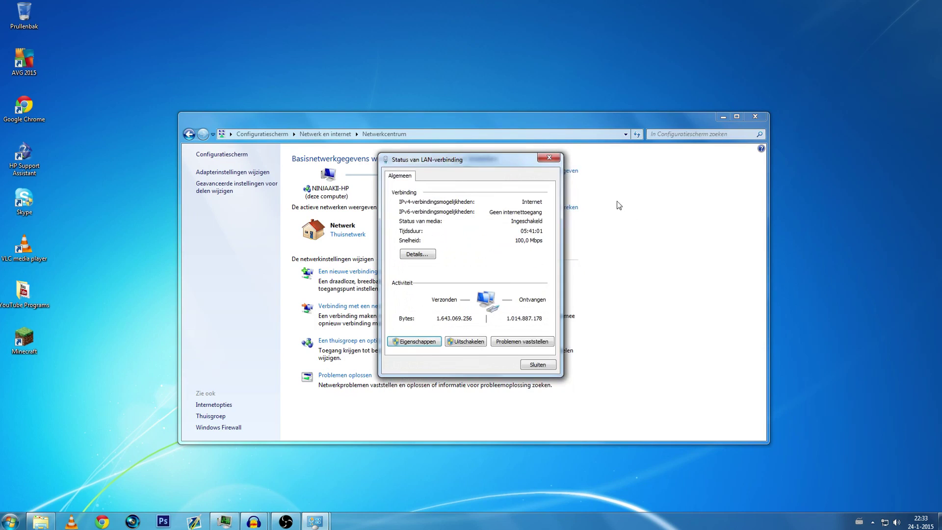
left_click(550, 158)
left_click(756, 121)
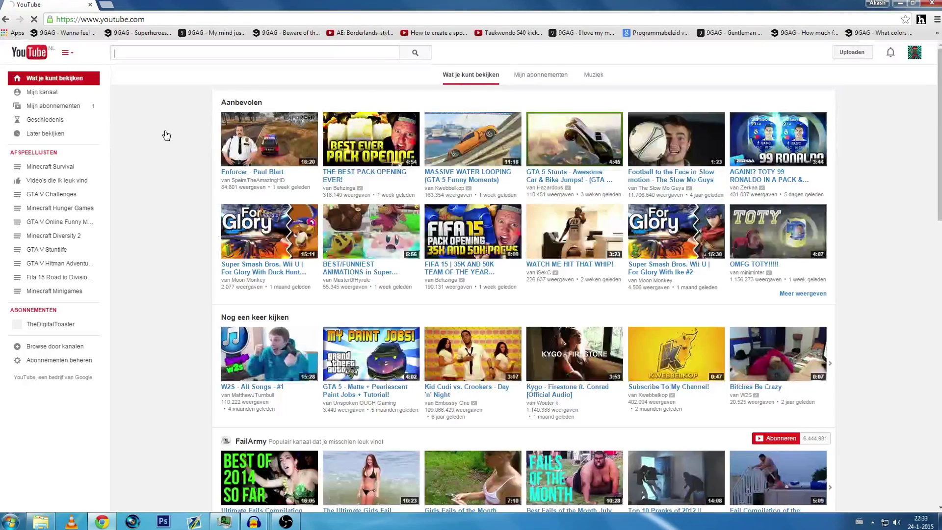
scroll(166, 143, "down", 4)
scroll(167, 143, "down", 5)
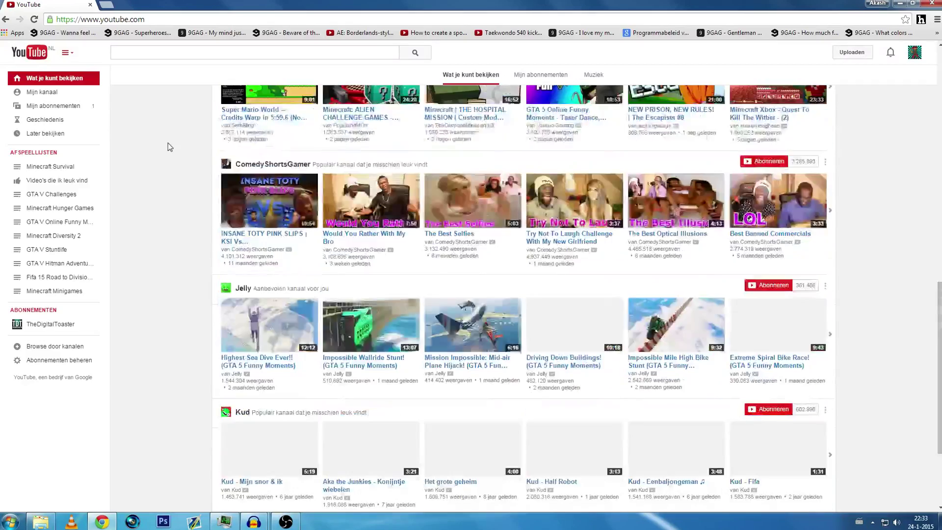
scroll(168, 142, "down", 2)
scroll(163, 168, "up", 6)
scroll(168, 162, "up", 4)
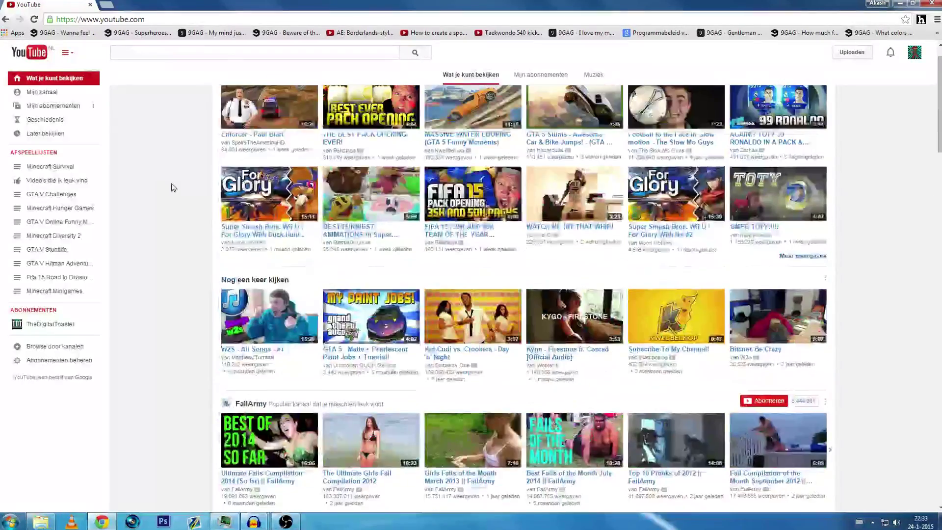
scroll(168, 159, "up", 1)
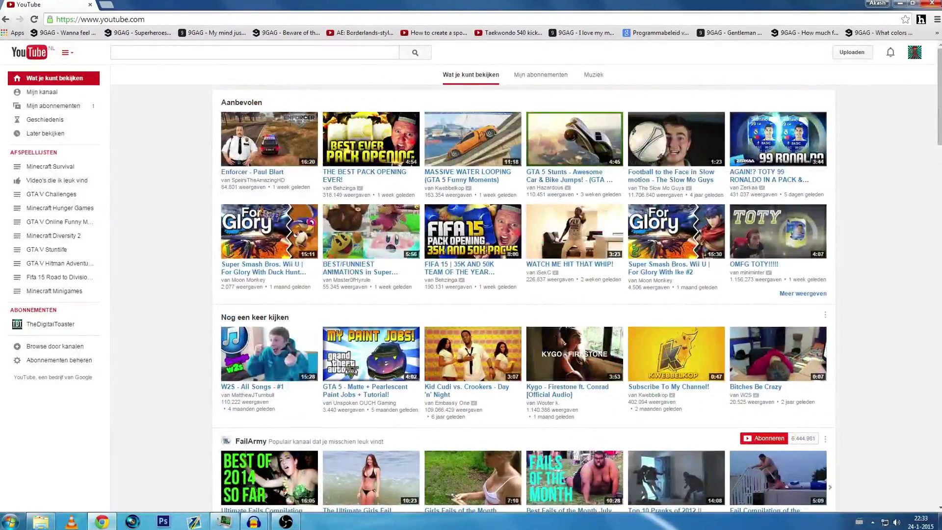
- Hide the YouTube homepage window to show the desktop
key("super+d")
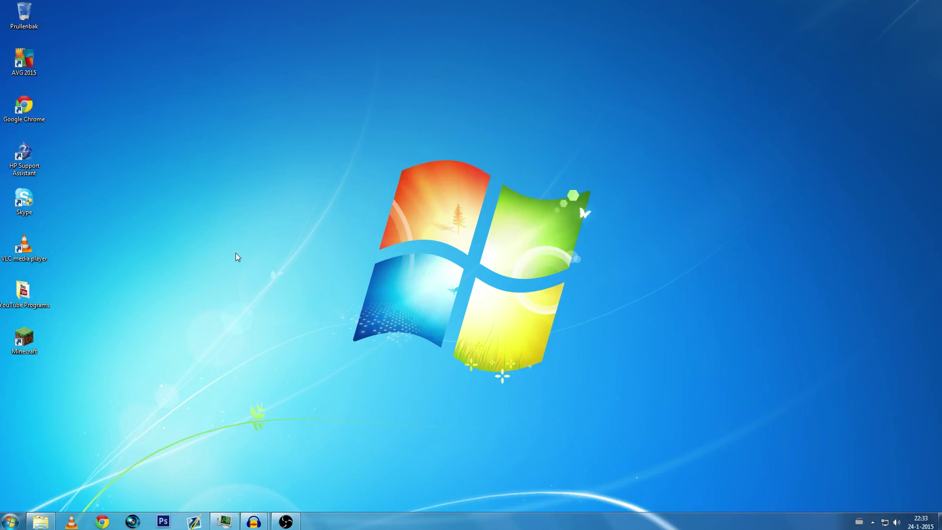